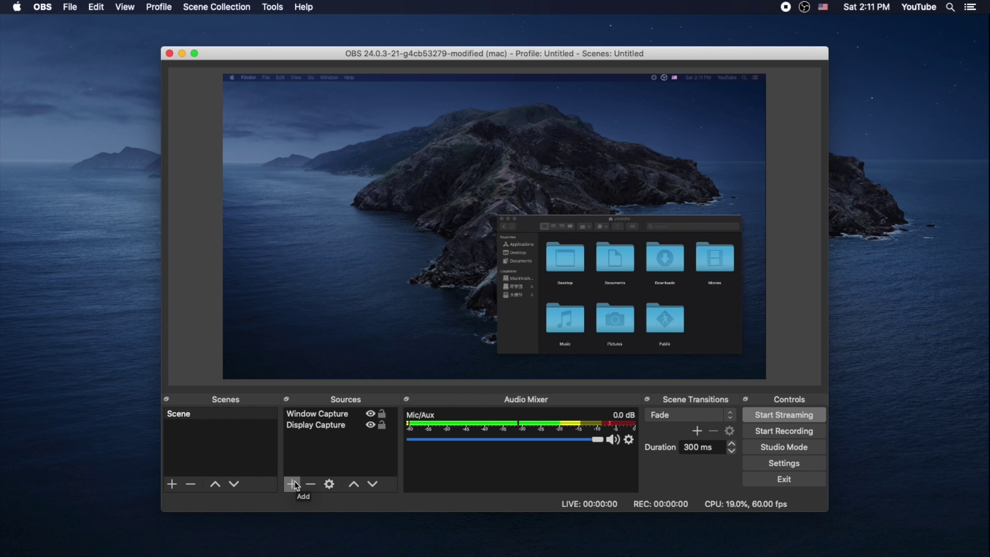
Add a new Video Capture Device source with its default name and choose FaceTime HD Camera (Built-in) as its device
left_click(293, 484)
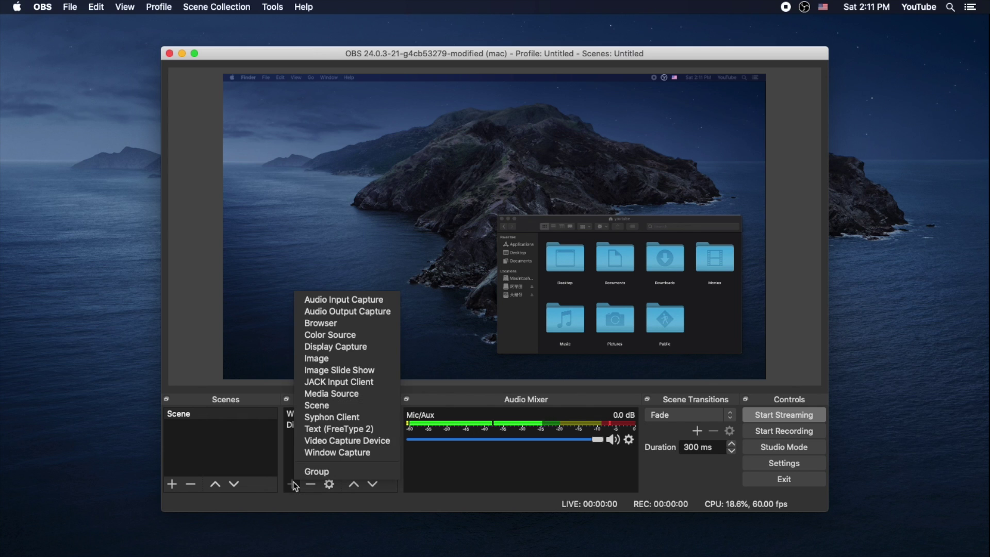
left_click(352, 442)
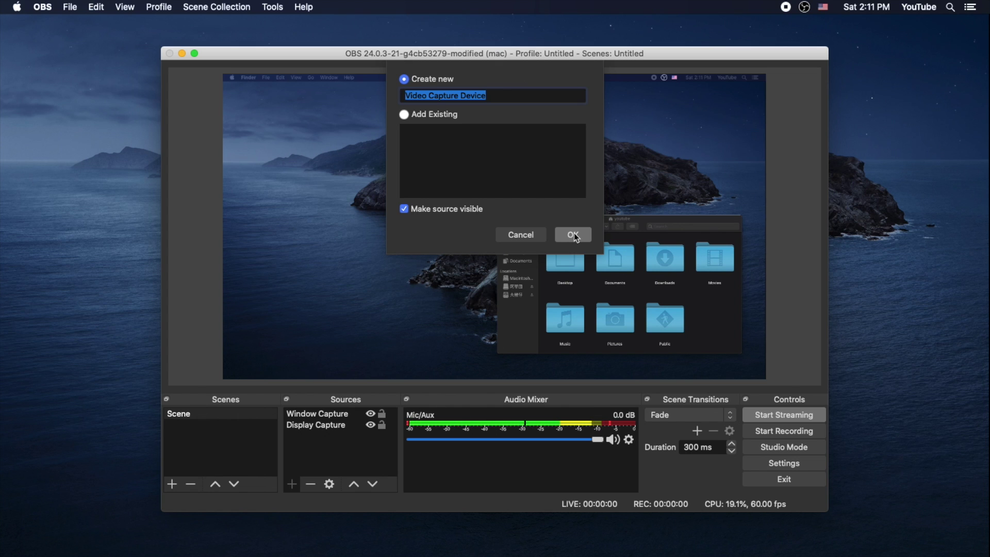
left_click(573, 236)
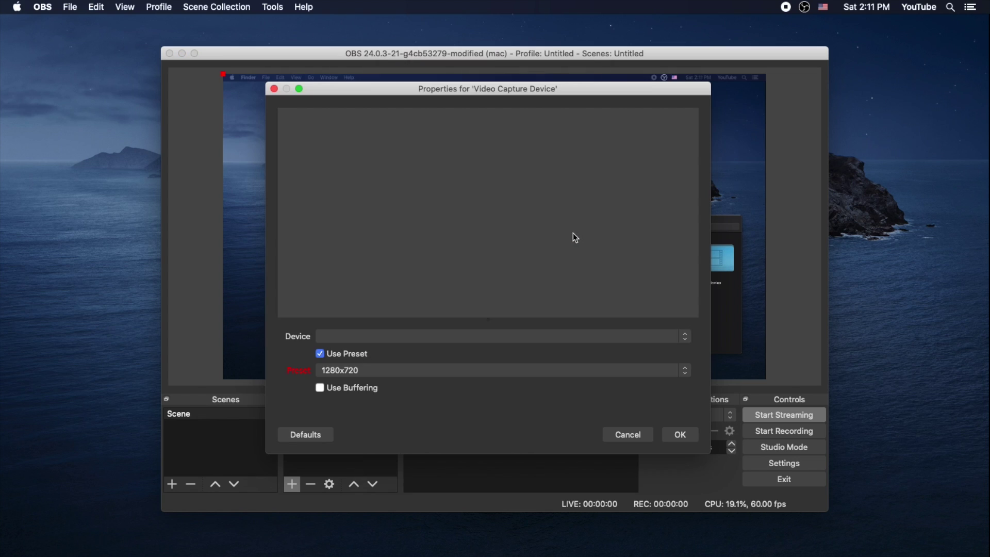
left_click(345, 336)
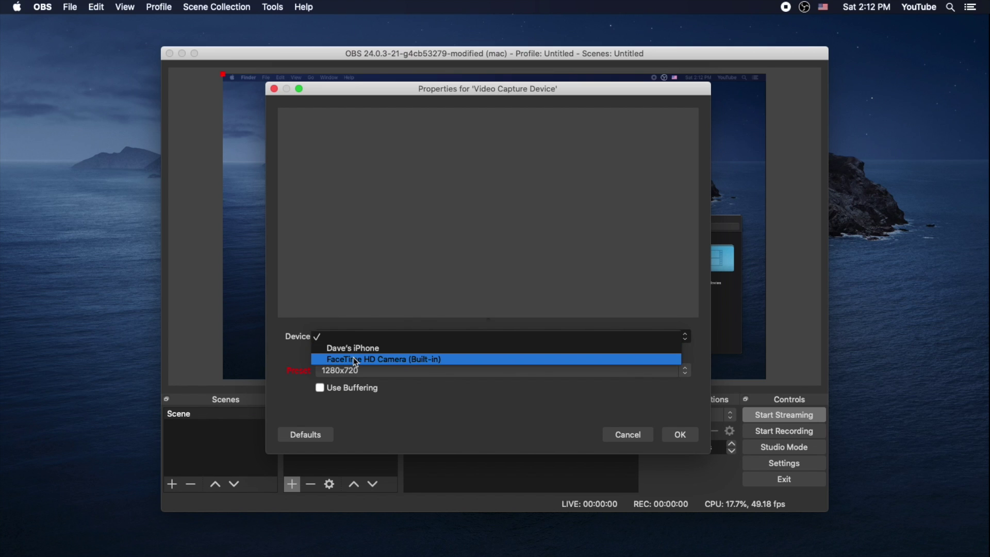
left_click(356, 360)
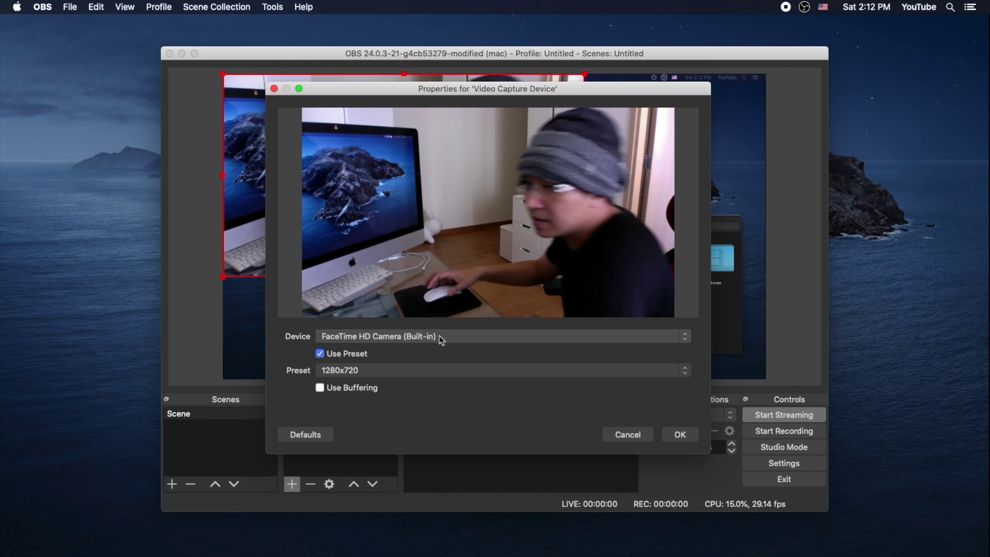
Set the camera source's preset to 320x240, accept its properties, and place the webcam image in the canvas's lower-left corner
left_click(414, 372)
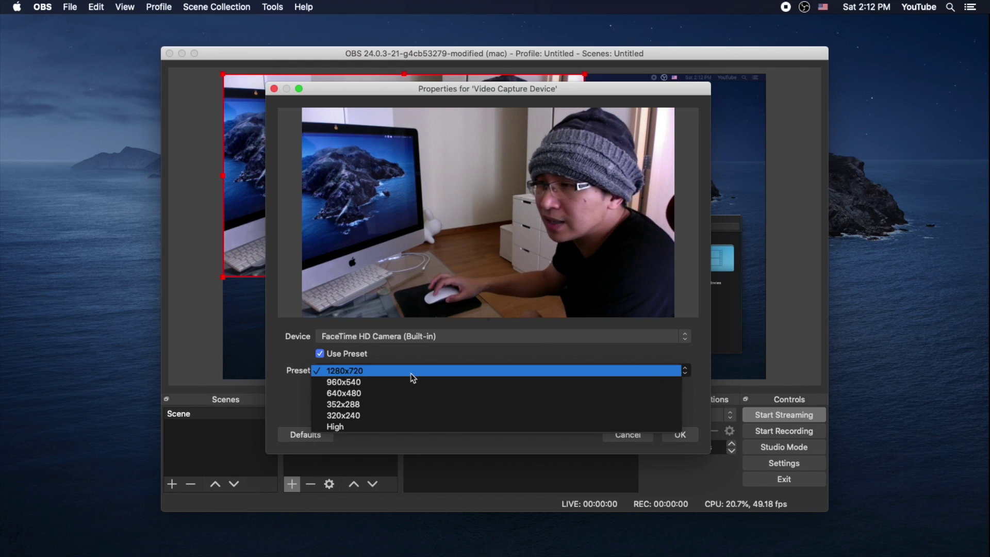
left_click(398, 415)
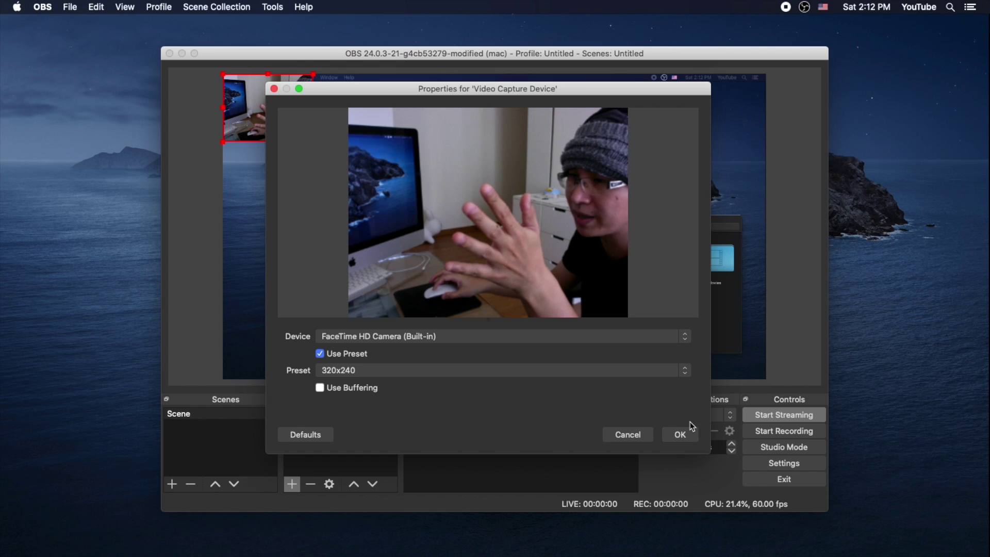
left_click(680, 434)
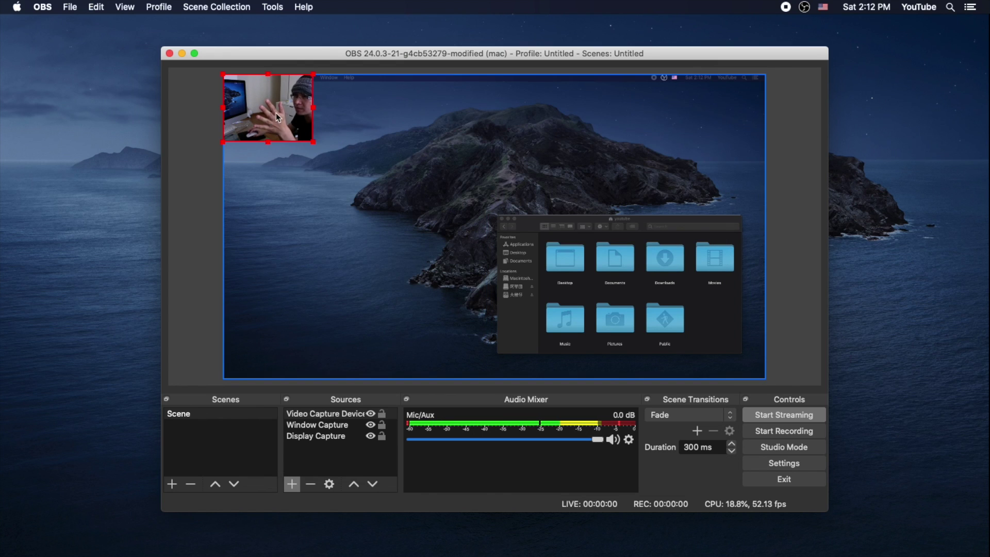
left_click_drag(278, 117, 292, 341)
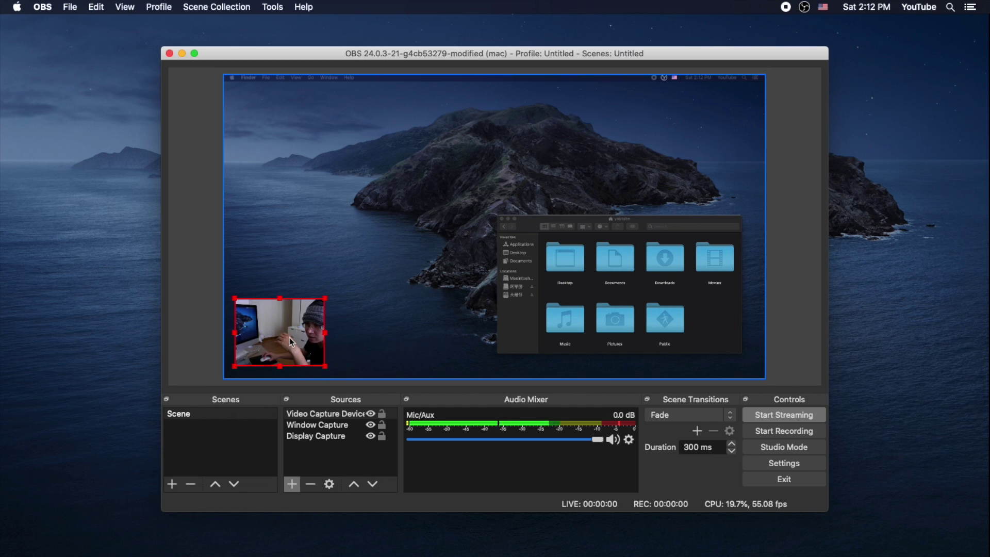
left_click(200, 262)
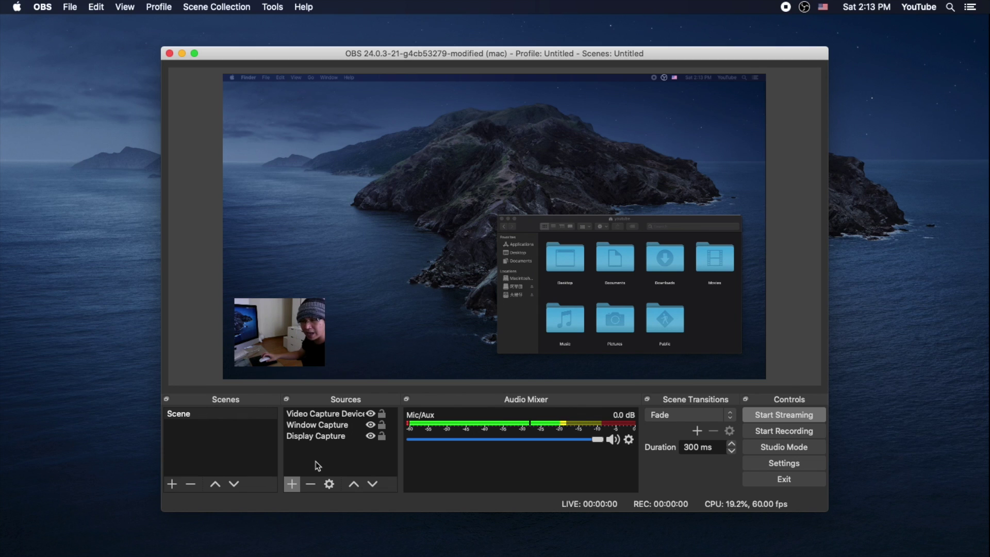
Create a second video capture device source named iPhone
left_click(293, 482)
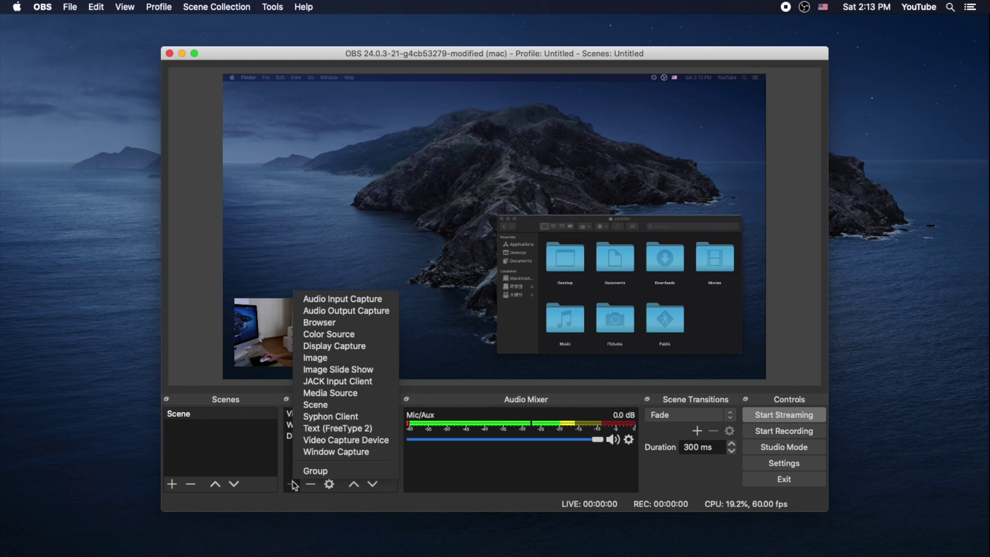
left_click(351, 441)
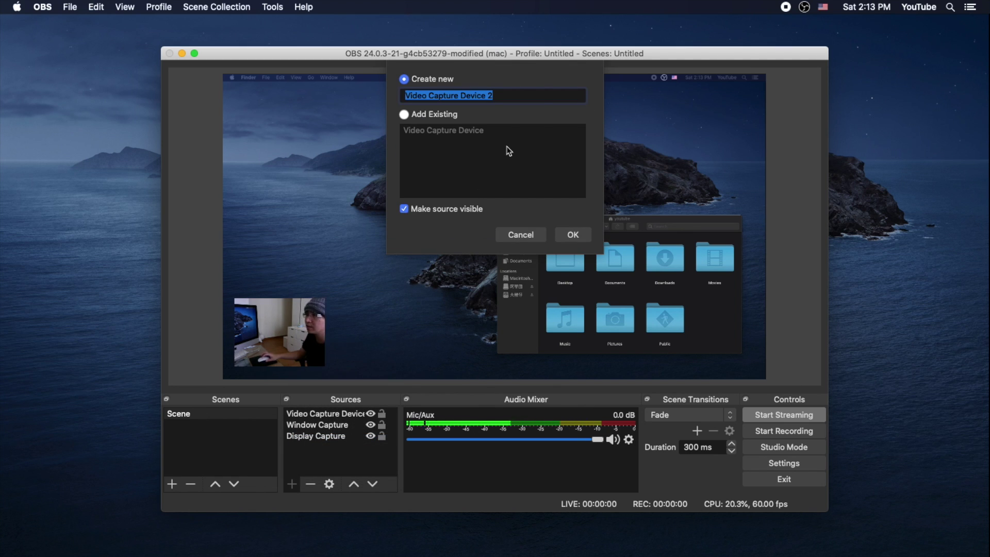
type("iPhon")
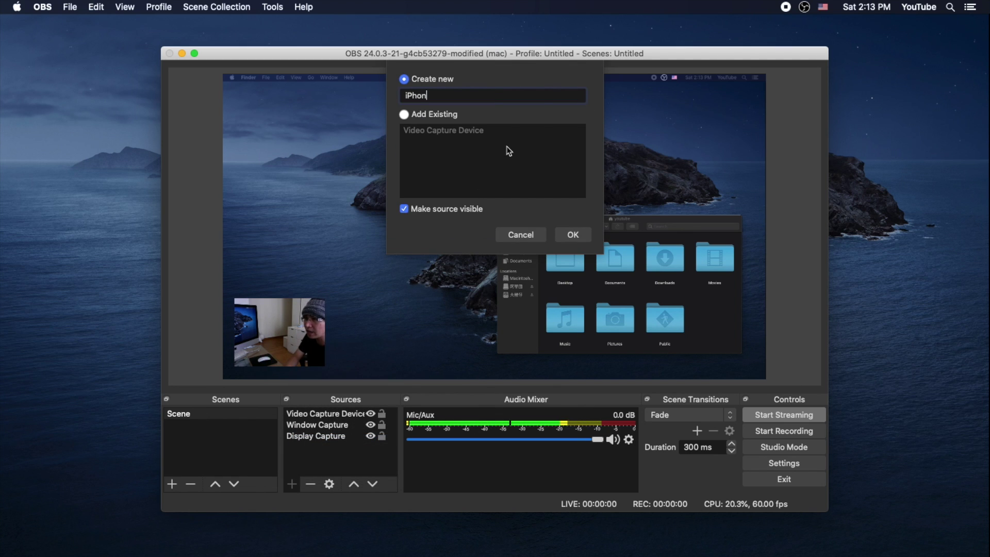
type("e")
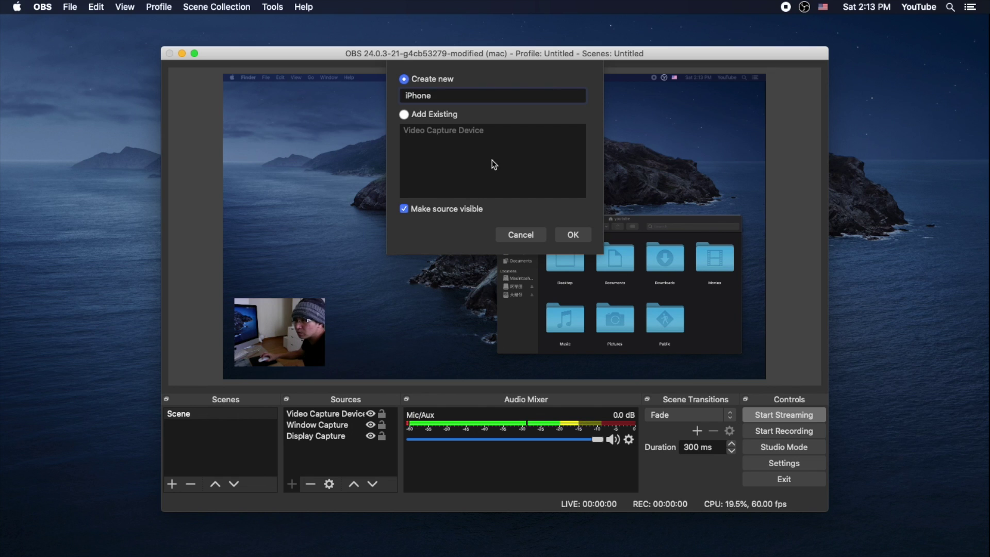
left_click(464, 94)
left_click_drag(444, 95, 310, 94)
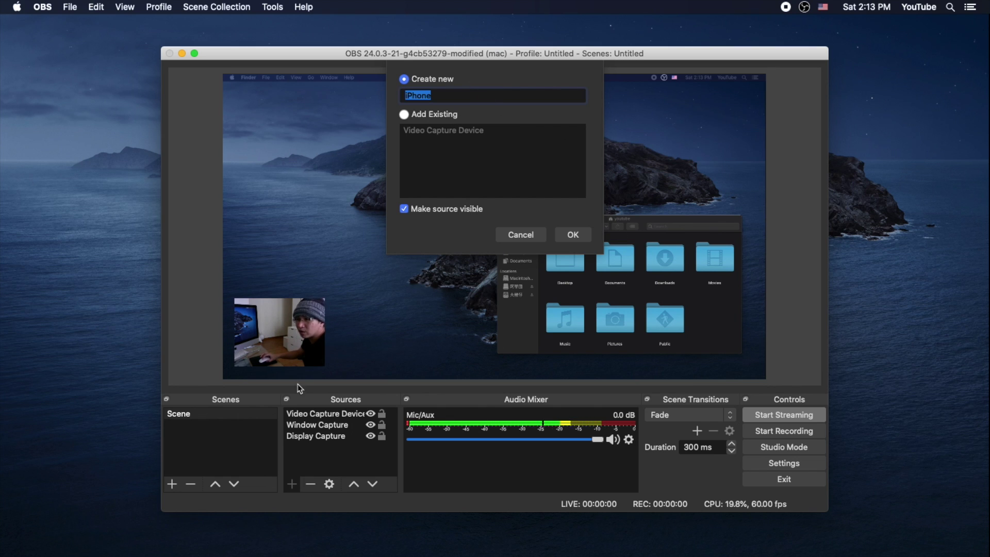
left_click(573, 235)
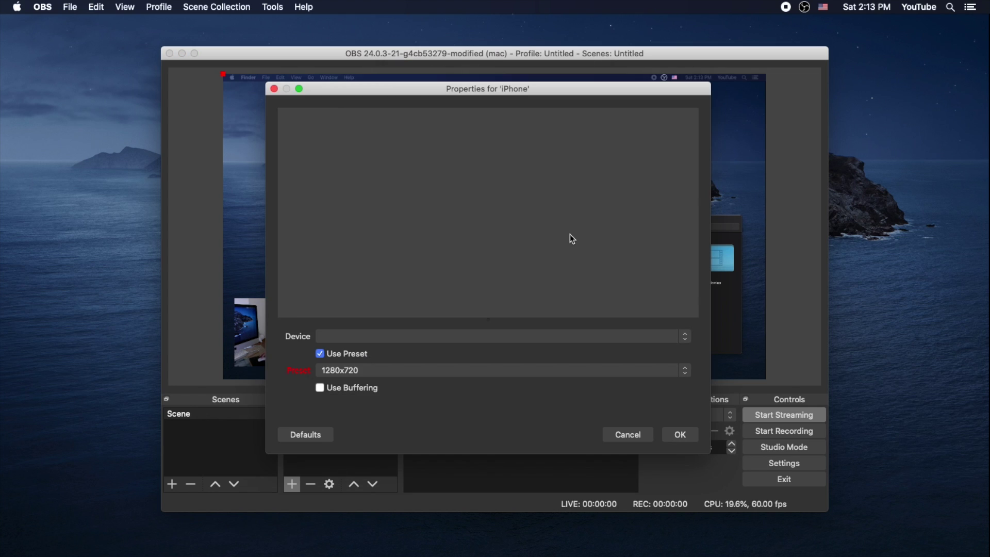
Choose the connected iPhone as the new source's device and set its preset to High
left_click(392, 337)
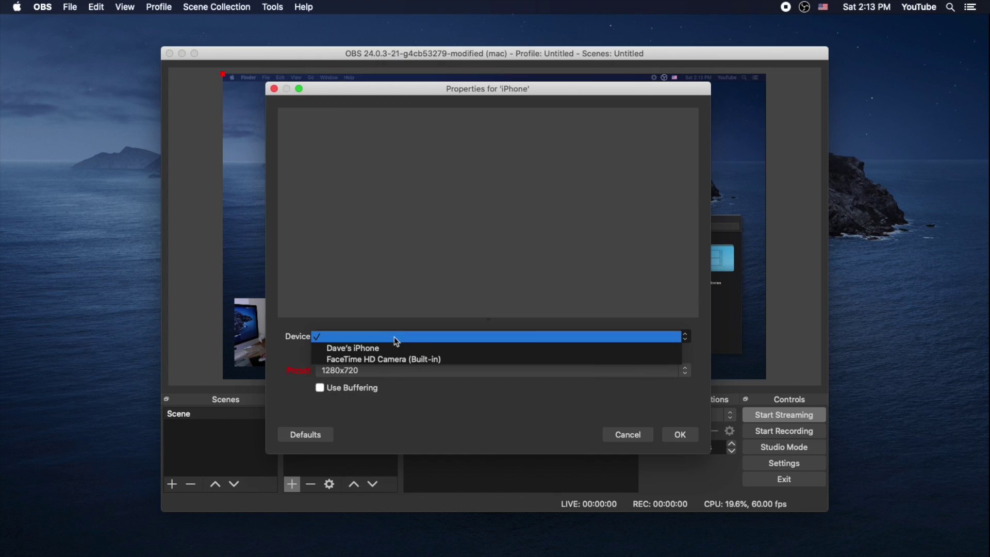
left_click(382, 351)
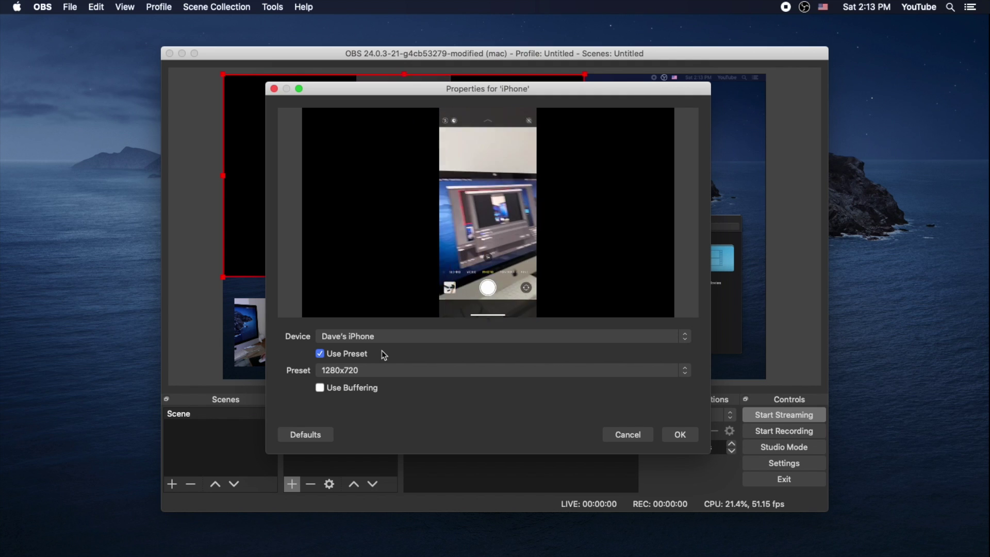
left_click_drag(330, 90, 624, 231)
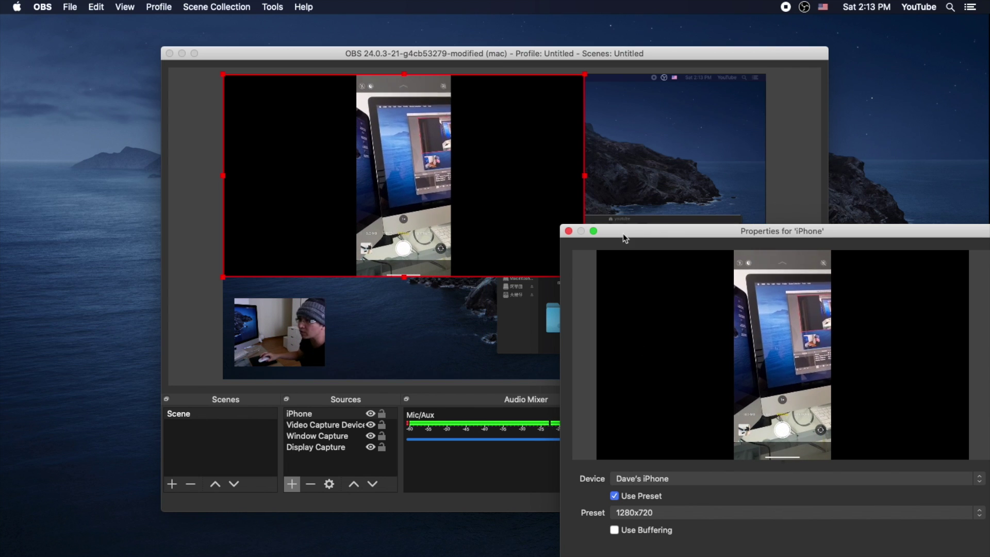
left_click_drag(625, 232, 683, 166)
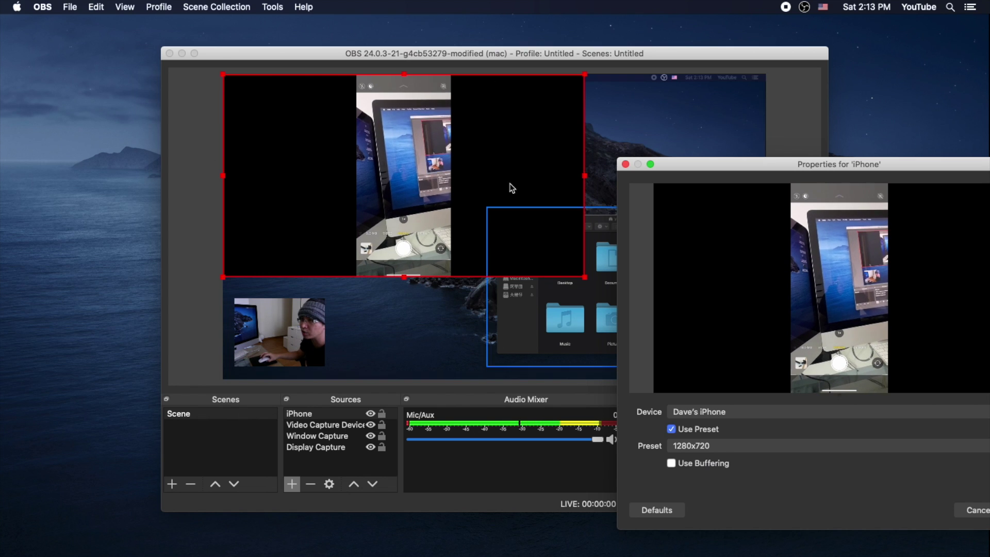
left_click(716, 447)
left_click(702, 502)
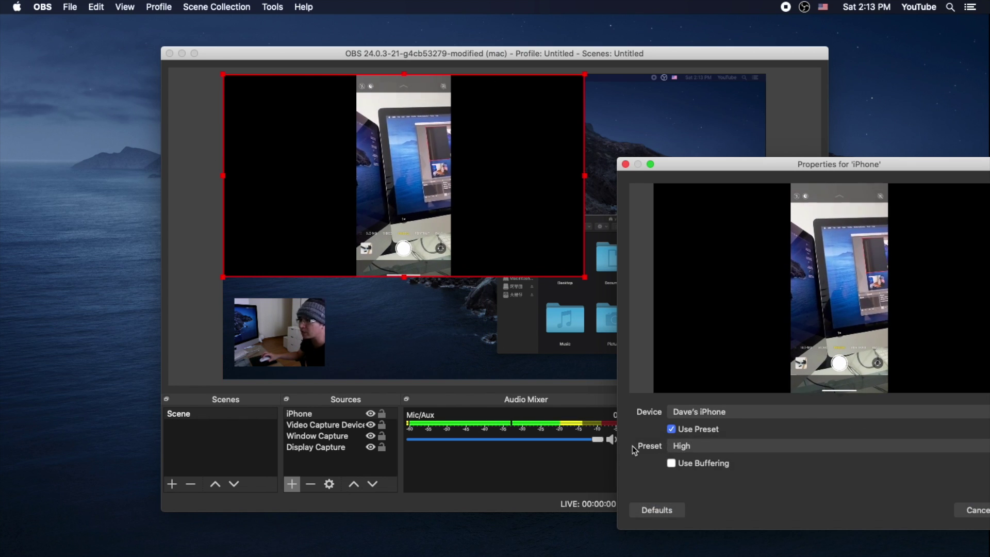
Position the phone image slightly reduced in the canvas's upper part, left of centre above the webcam image, and accept the iPhone source's properties
left_click_drag(458, 76, 445, 149)
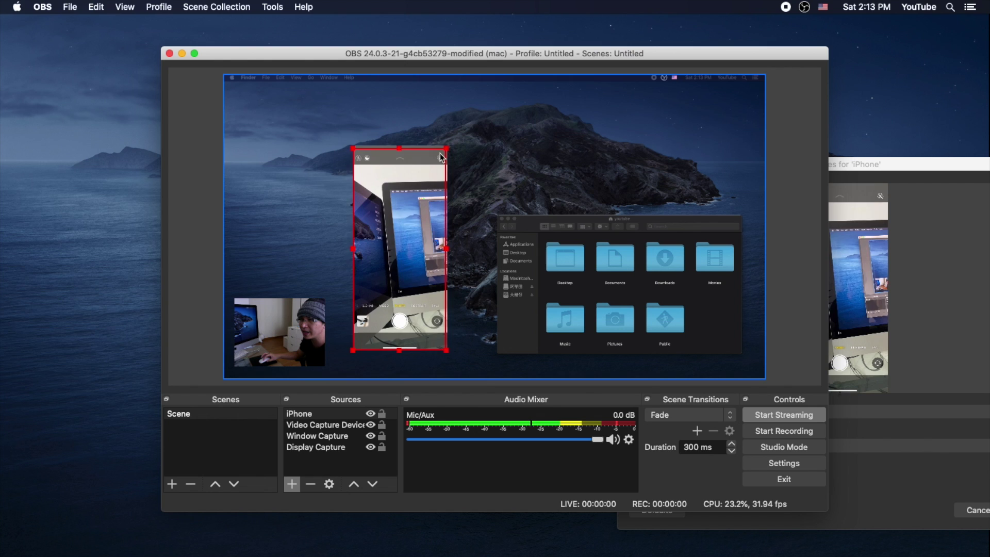
left_click_drag(402, 224, 406, 173)
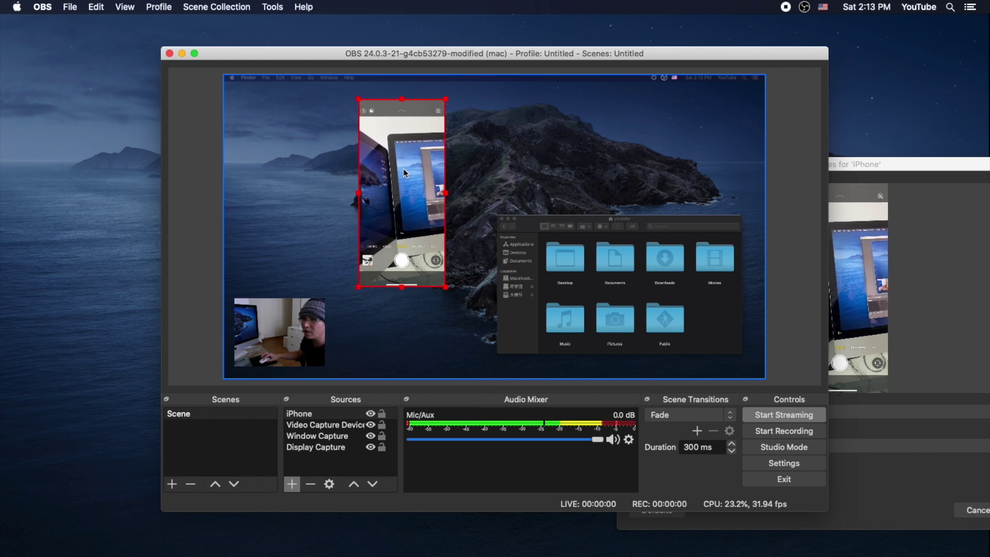
left_click(517, 146)
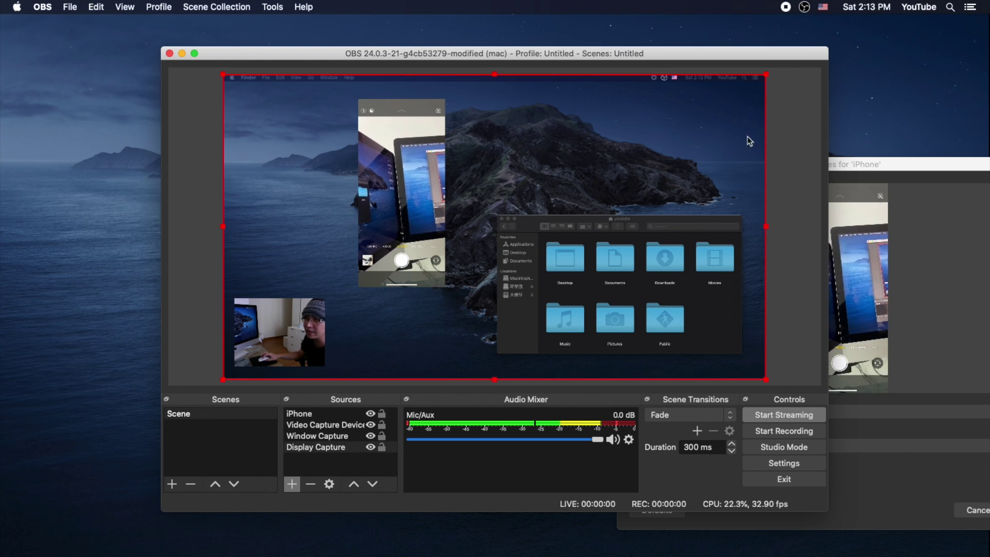
left_click(819, 131)
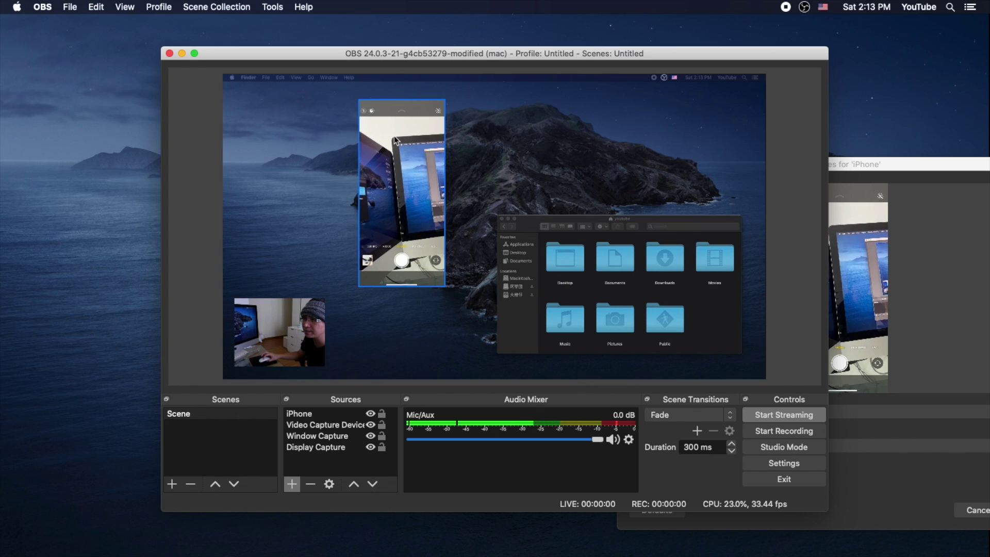
left_click_drag(891, 164, 824, 134)
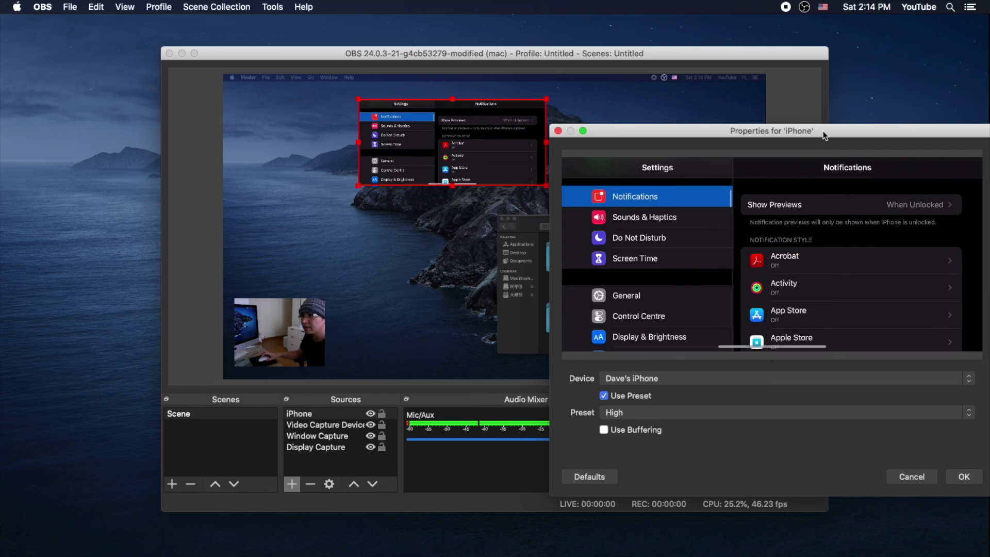
left_click(963, 477)
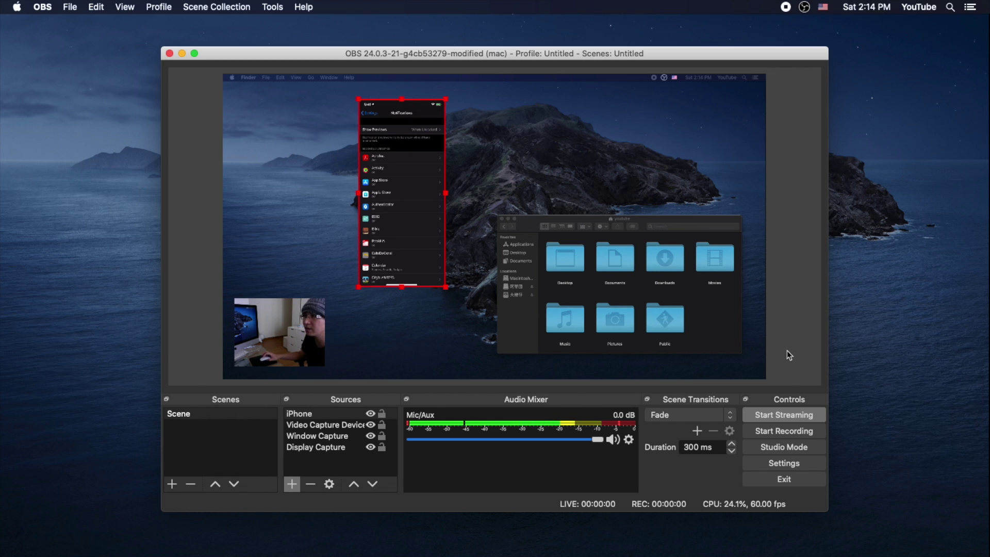
left_click(798, 147)
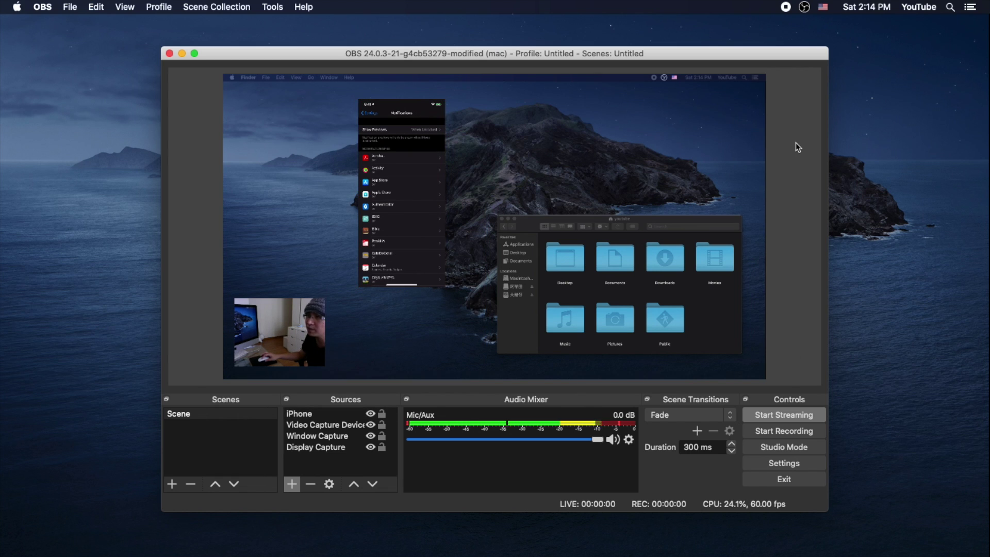